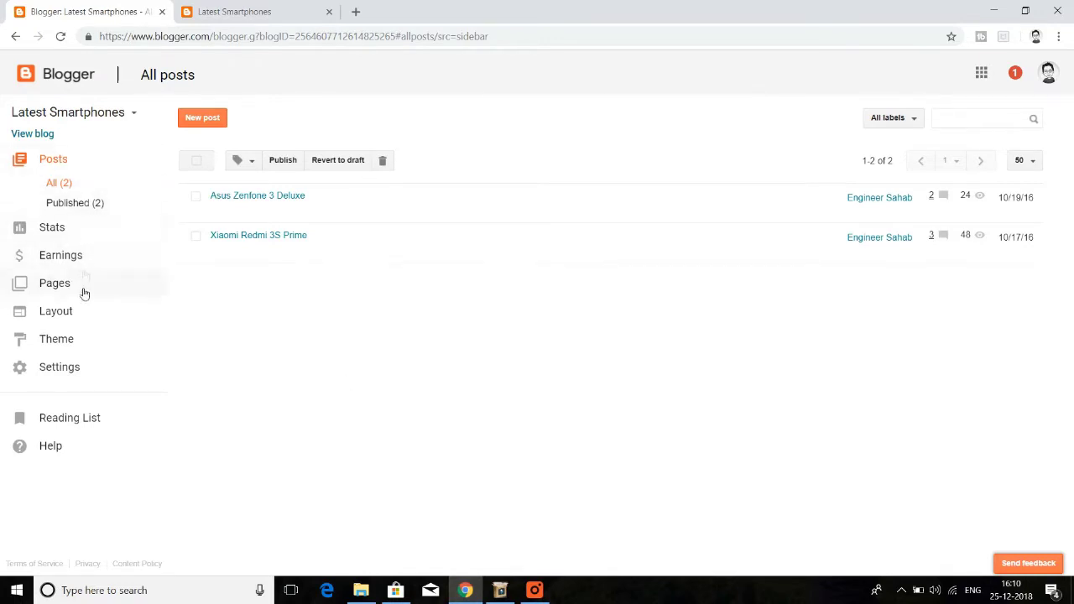
- Replace the blog's Basic description with smartphone, gadget, electronics, android launch and tech updates keywords, and save
{"action": "left_click", "coordinate": [62, 371]}
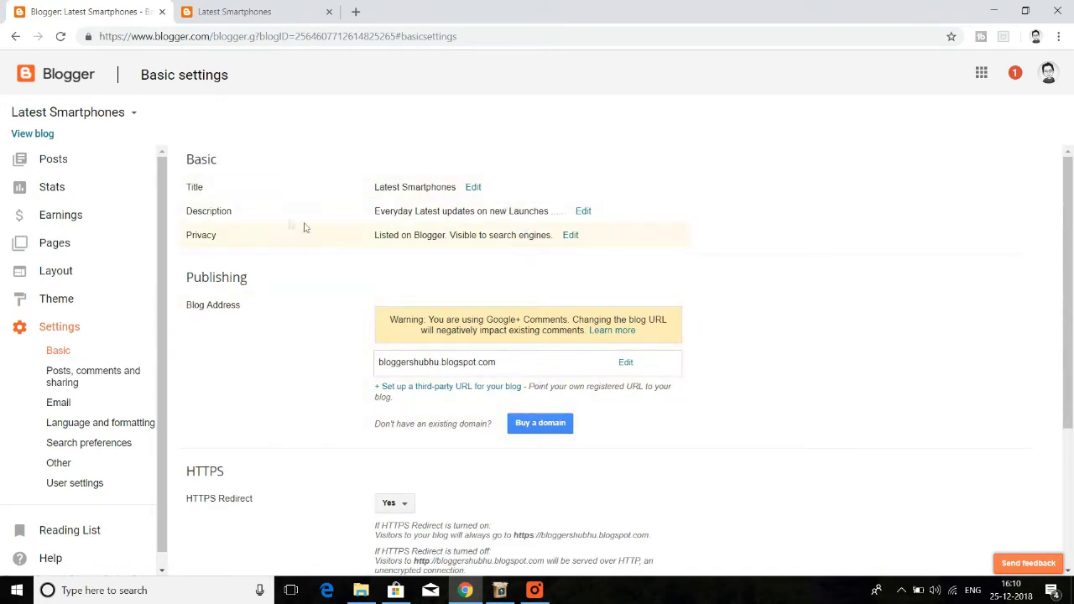
{"action": "left_click", "coordinate": [586, 211]}
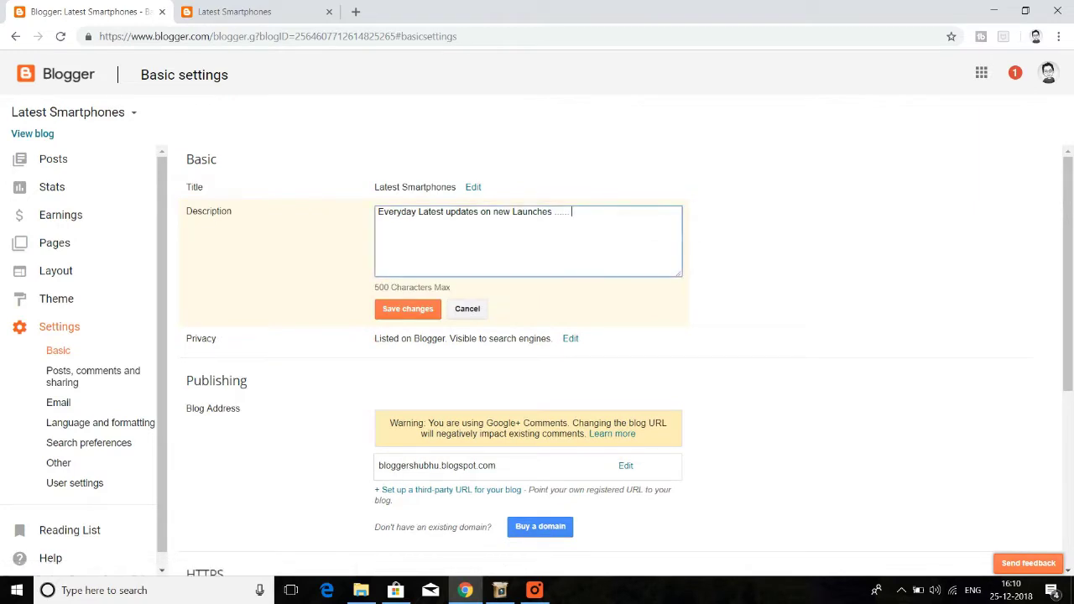
{"action": "left_click_drag", "start_coordinate": [571, 211], "coordinate": [364, 227]}
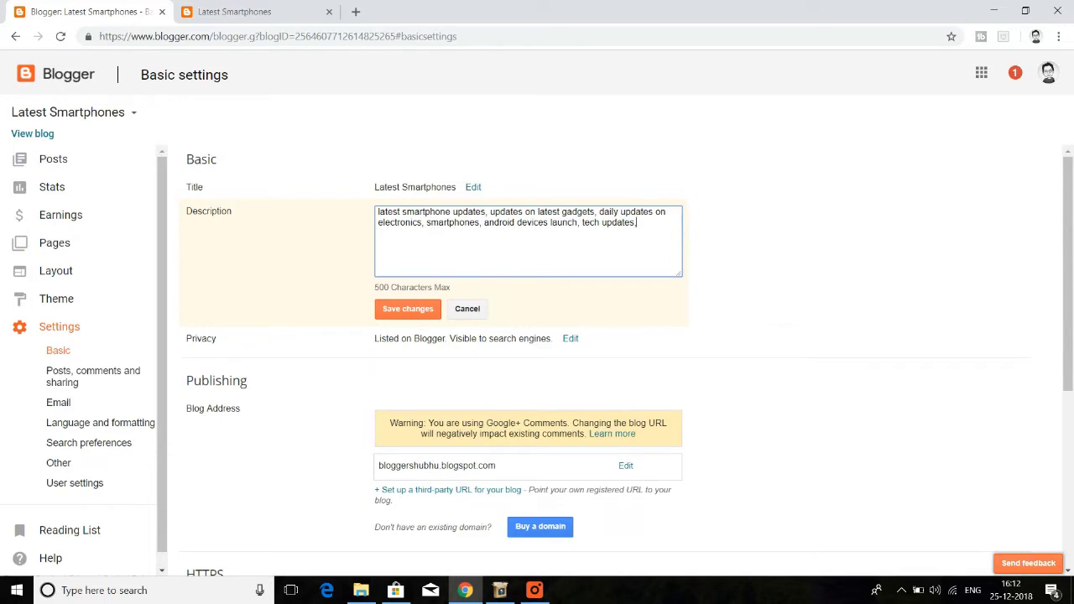
{"action": "left_click", "coordinate": [412, 315]}
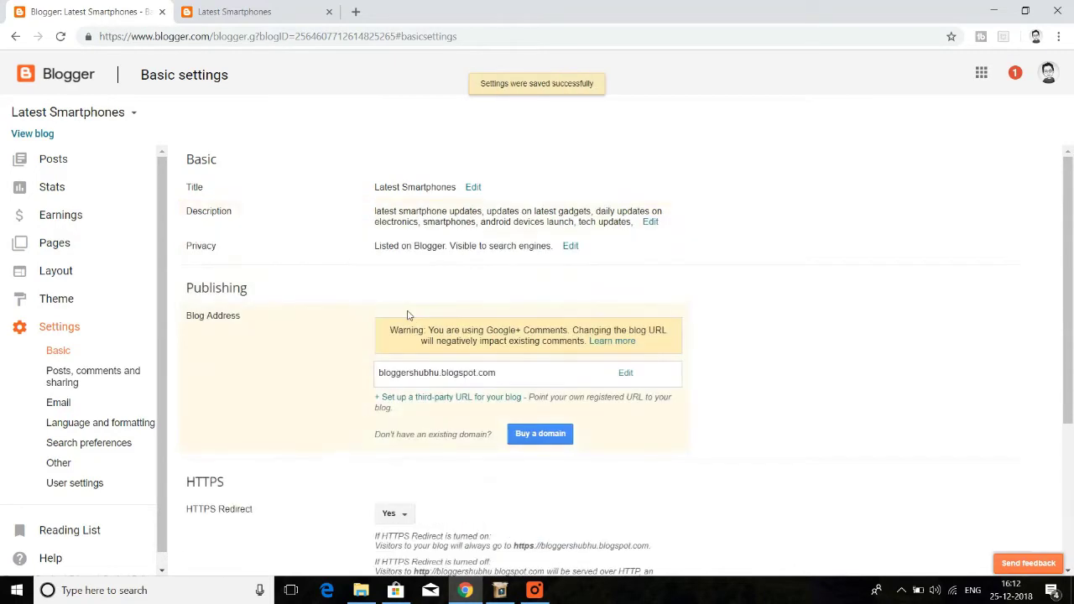
{"action": "scroll", "coordinate": [305, 349], "scroll_direction": "down", "scroll_amount": 1}
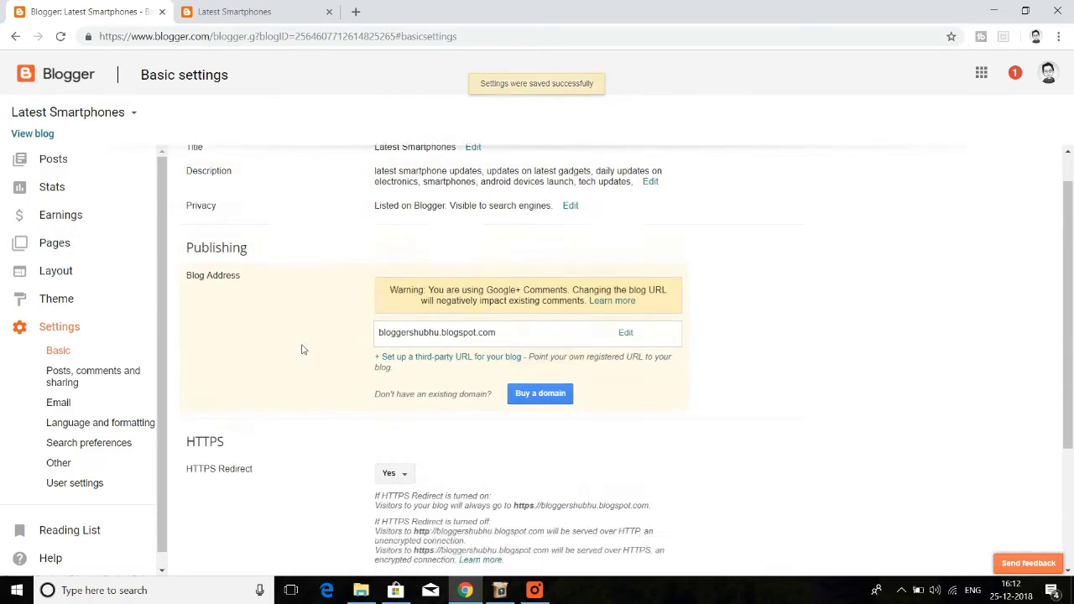
{"action": "left_click", "coordinate": [63, 337]}
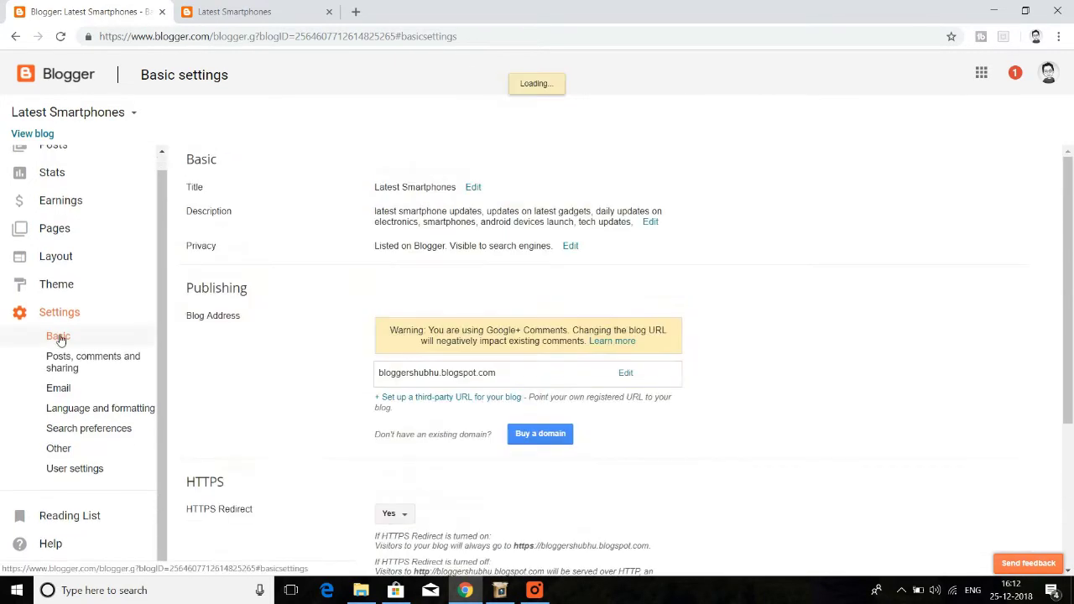
- Enable the meta tags search description, replace the placeholder with the smartphone and gadget summary, and save
{"action": "left_click", "coordinate": [81, 432]}
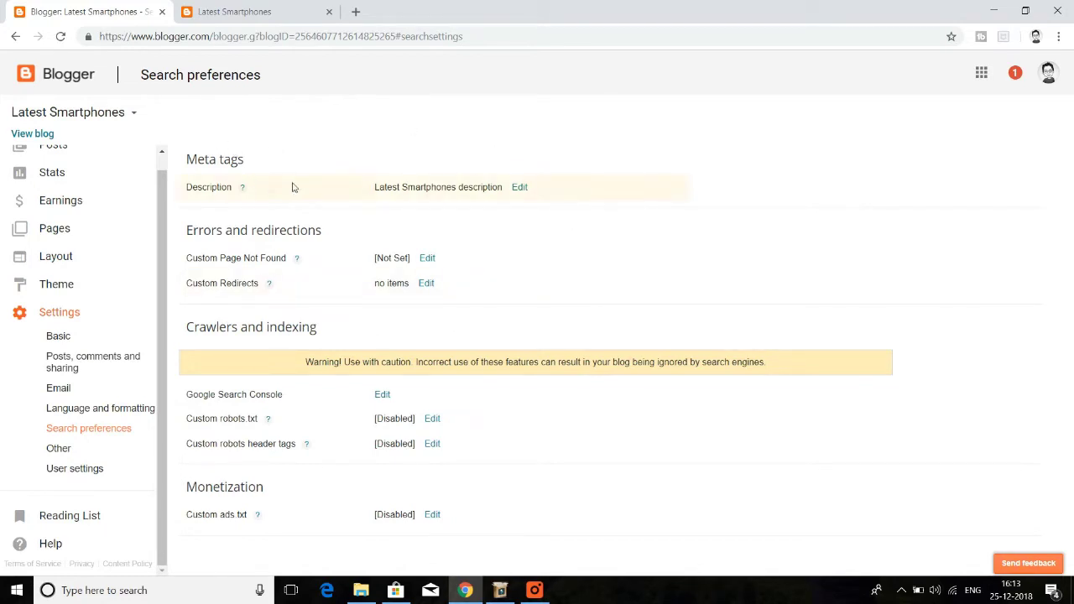
{"action": "left_click", "coordinate": [520, 188]}
{"action": "left_click_drag", "start_coordinate": [508, 211], "coordinate": [308, 204]}
{"action": "key", "text": "BackSpace"}
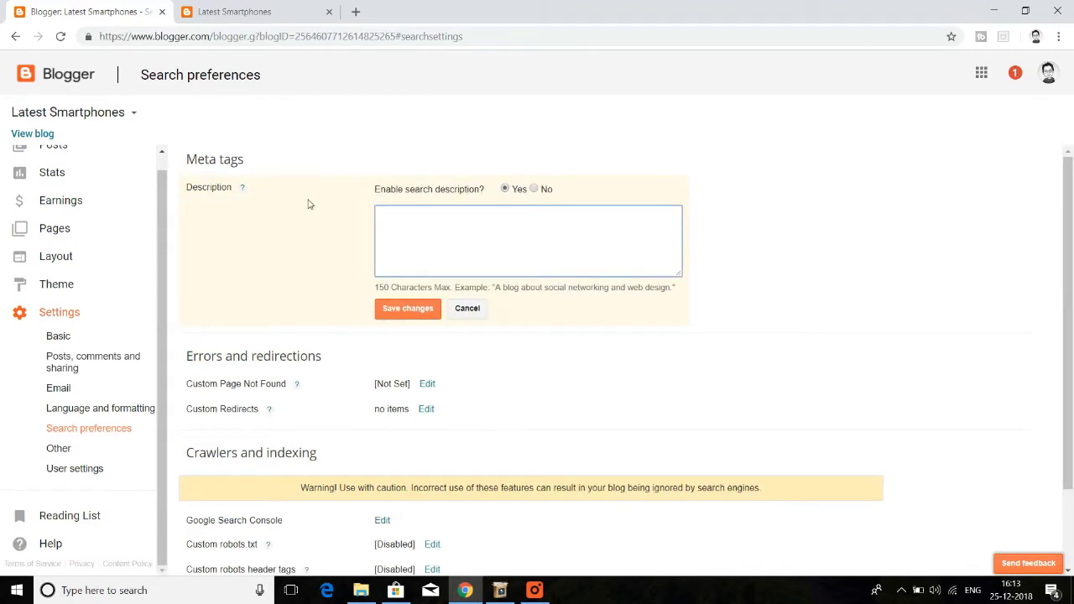
{"action": "type", "text": "latest smartphone updates, updates on latest gadgets, daily updates on electronics, smartphones, blogs on latest gadget launch, blog on smartphones"}
{"action": "left_click", "coordinate": [428, 319]}
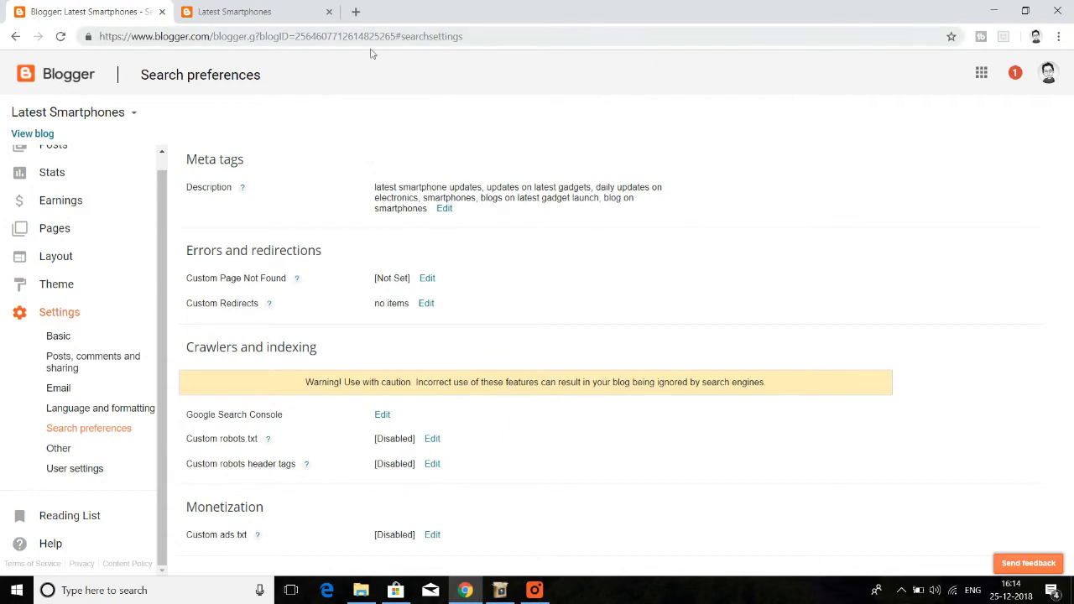
{"action": "left_click", "coordinate": [357, 12]}
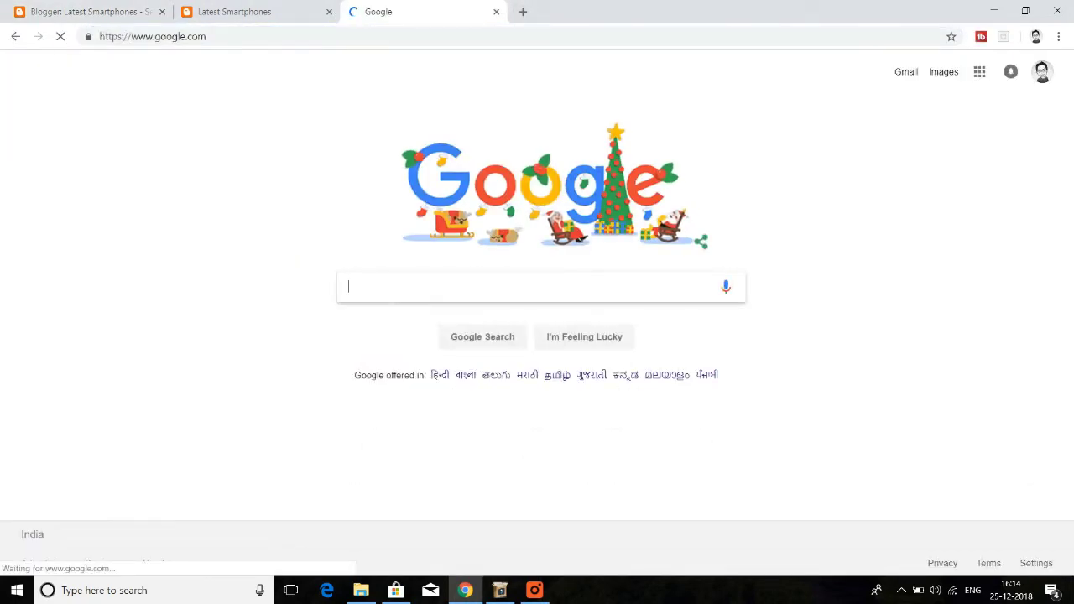
- Google 'meta tag generator tool for blogger' and open the MyBloggerTricks generator result
{"action": "type", "text": "meta"}
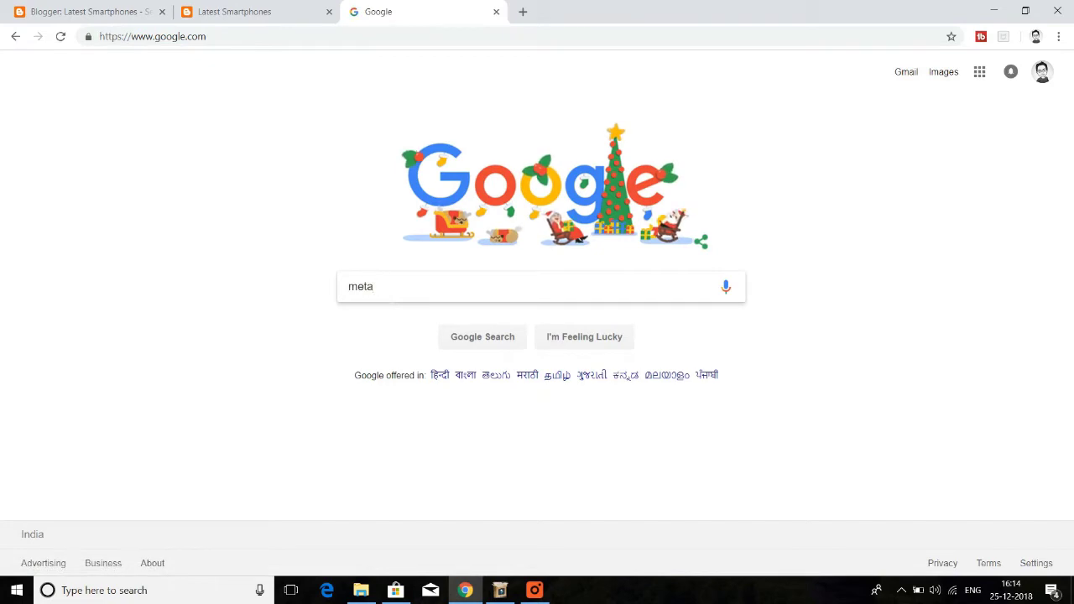
{"action": "type", "text": " tag generator tool"}
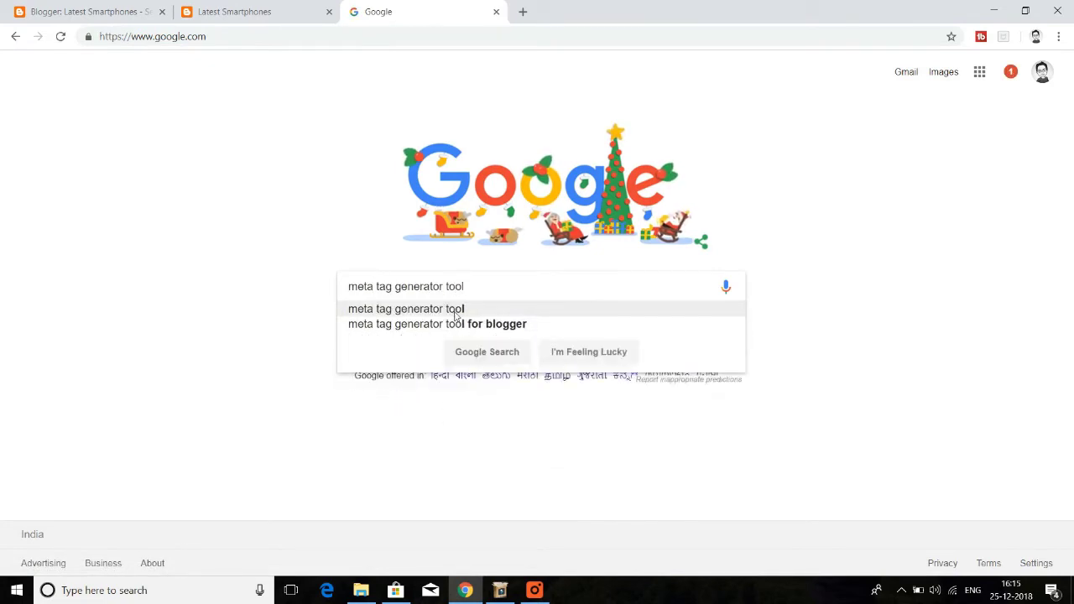
{"action": "left_click", "coordinate": [463, 327]}
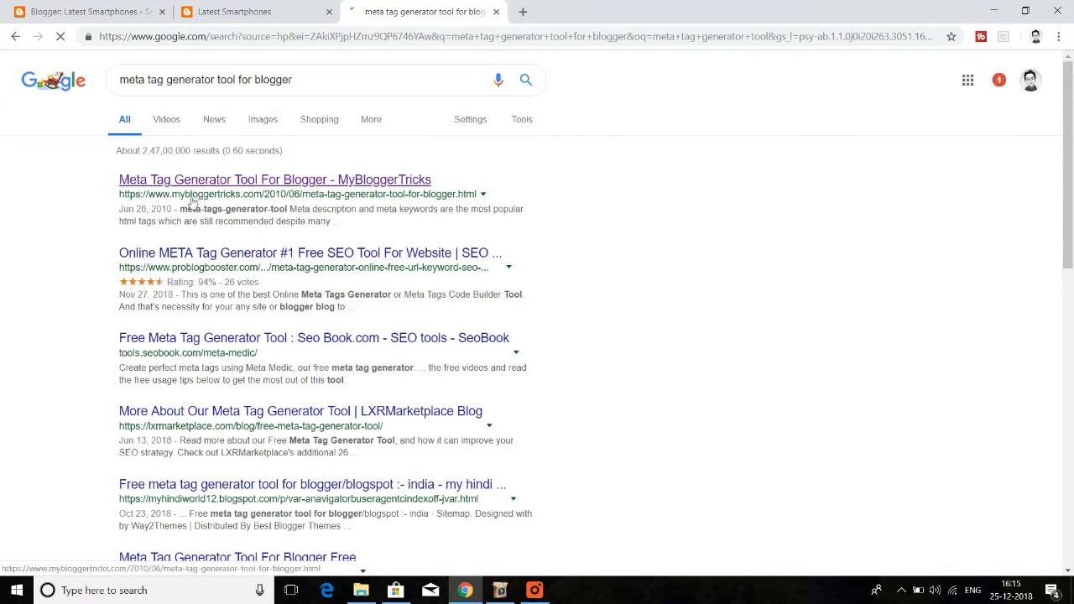
{"action": "left_click", "coordinate": [235, 182]}
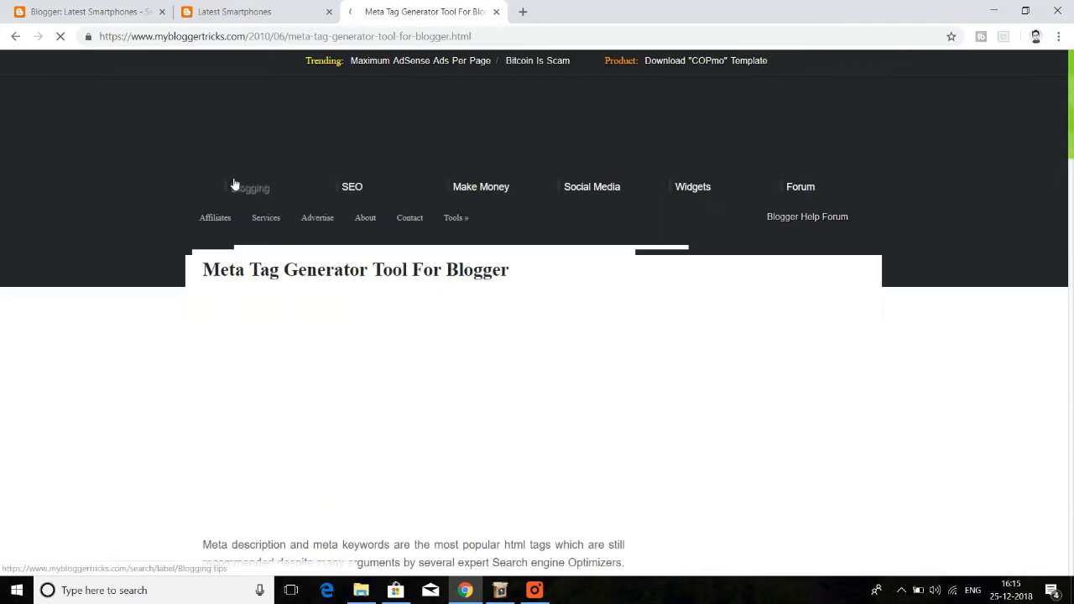
- Scroll down the MyBloggerTricks article to the empty Meta Tag Generator form's Description field
{"action": "scroll", "coordinate": [235, 185], "scroll_direction": "down", "scroll_amount": 2}
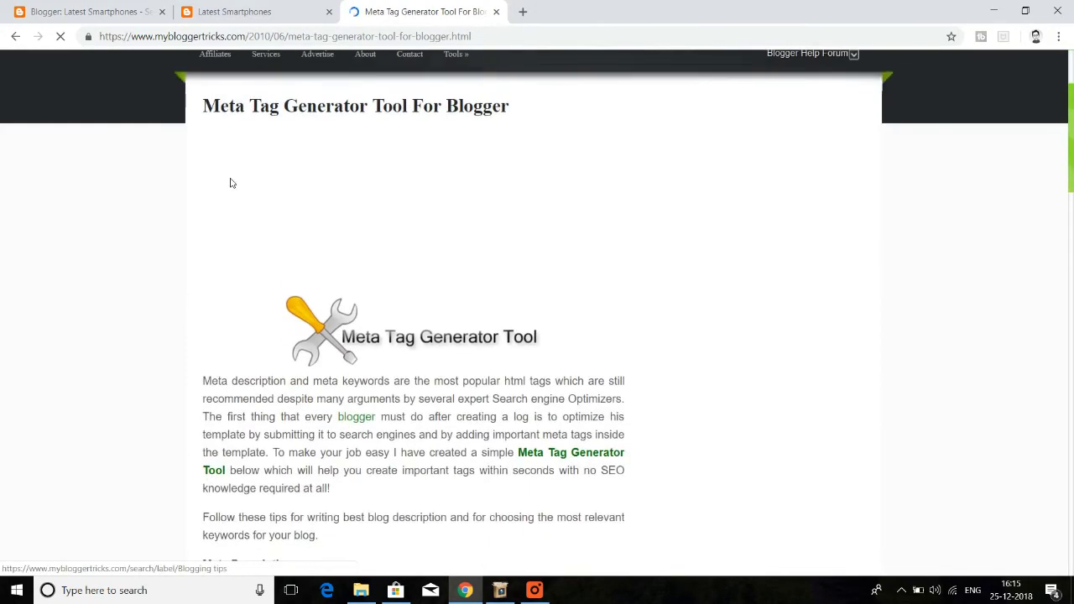
{"action": "scroll", "coordinate": [235, 184], "scroll_direction": "down", "scroll_amount": 2}
{"action": "scroll", "coordinate": [233, 184], "scroll_direction": "down", "scroll_amount": 2}
{"action": "scroll", "coordinate": [232, 183], "scroll_direction": "down", "scroll_amount": 1}
{"action": "scroll", "coordinate": [232, 183], "scroll_direction": "down", "scroll_amount": 1}
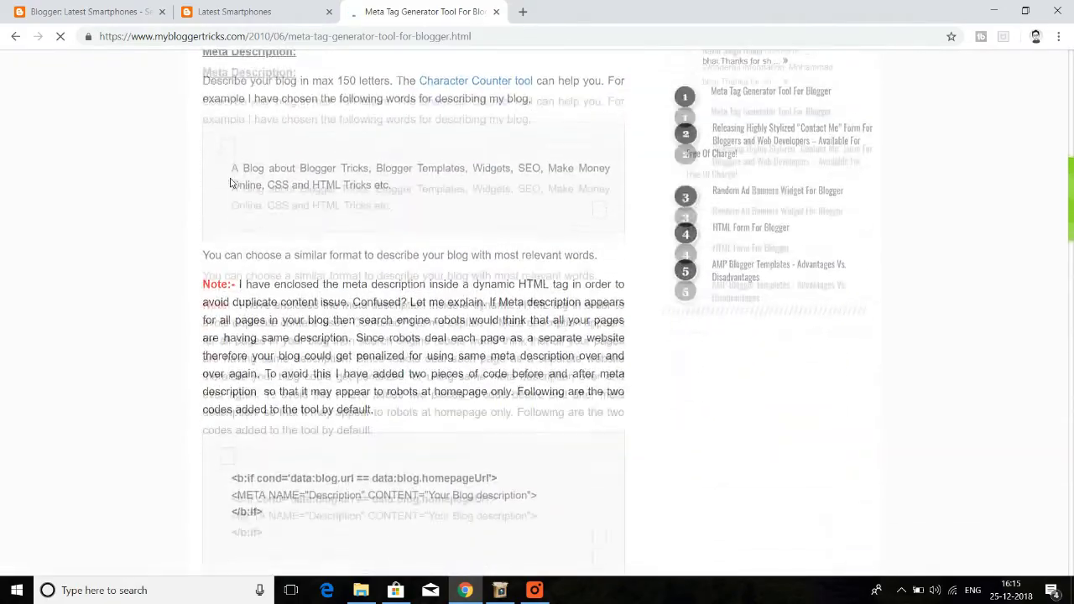
{"action": "scroll", "coordinate": [232, 183], "scroll_direction": "down", "scroll_amount": 1}
{"action": "scroll", "coordinate": [231, 183], "scroll_direction": "down", "scroll_amount": 1}
{"action": "scroll", "coordinate": [233, 184], "scroll_direction": "up", "scroll_amount": 5}
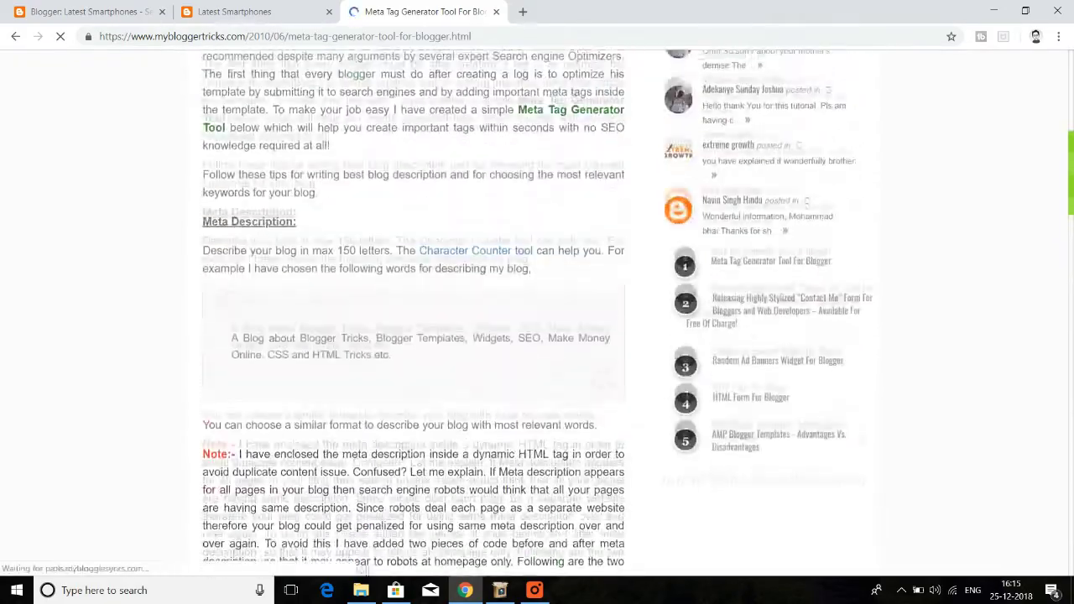
{"action": "scroll", "coordinate": [234, 184], "scroll_direction": "up", "scroll_amount": 5}
{"action": "scroll", "coordinate": [235, 183], "scroll_direction": "up", "scroll_amount": 2}
{"action": "scroll", "coordinate": [235, 184], "scroll_direction": "down", "scroll_amount": 10}
{"action": "scroll", "coordinate": [235, 184], "scroll_direction": "down", "scroll_amount": 5}
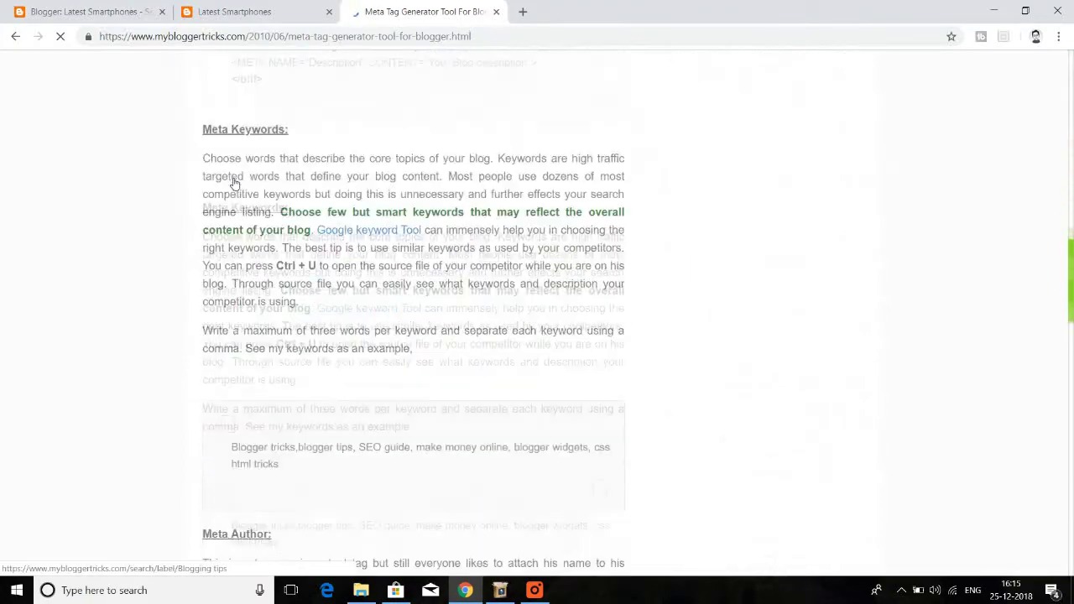
{"action": "scroll", "coordinate": [233, 183], "scroll_direction": "down", "scroll_amount": 3}
{"action": "scroll", "coordinate": [231, 183], "scroll_direction": "down", "scroll_amount": 4}
{"action": "scroll", "coordinate": [231, 182], "scroll_direction": "down", "scroll_amount": 2}
{"action": "scroll", "coordinate": [231, 183], "scroll_direction": "down", "scroll_amount": 1}
{"action": "left_click", "coordinate": [378, 121]}
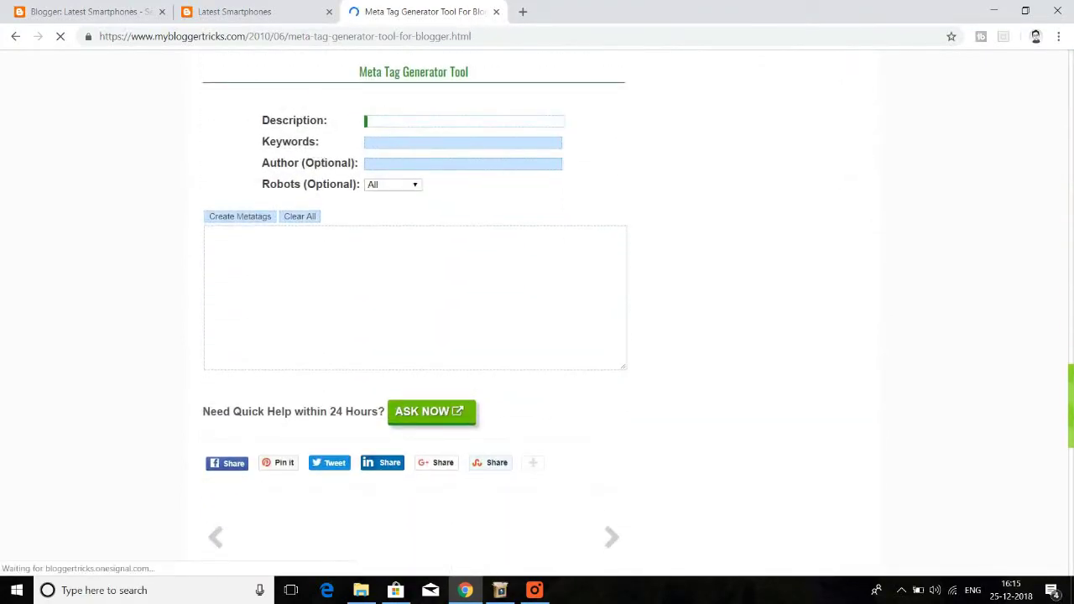
- Select the full blog description text in Blogger's Basic settings
{"action": "left_click", "coordinate": [243, 12]}
{"action": "left_click", "coordinate": [126, 12]}
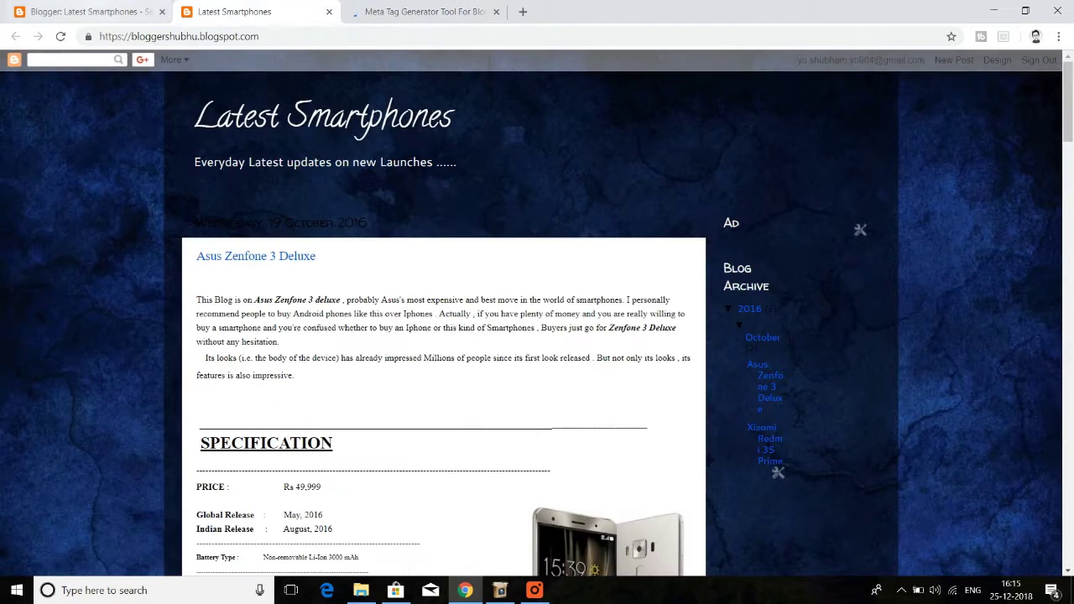
{"action": "left_click", "coordinate": [88, 357]}
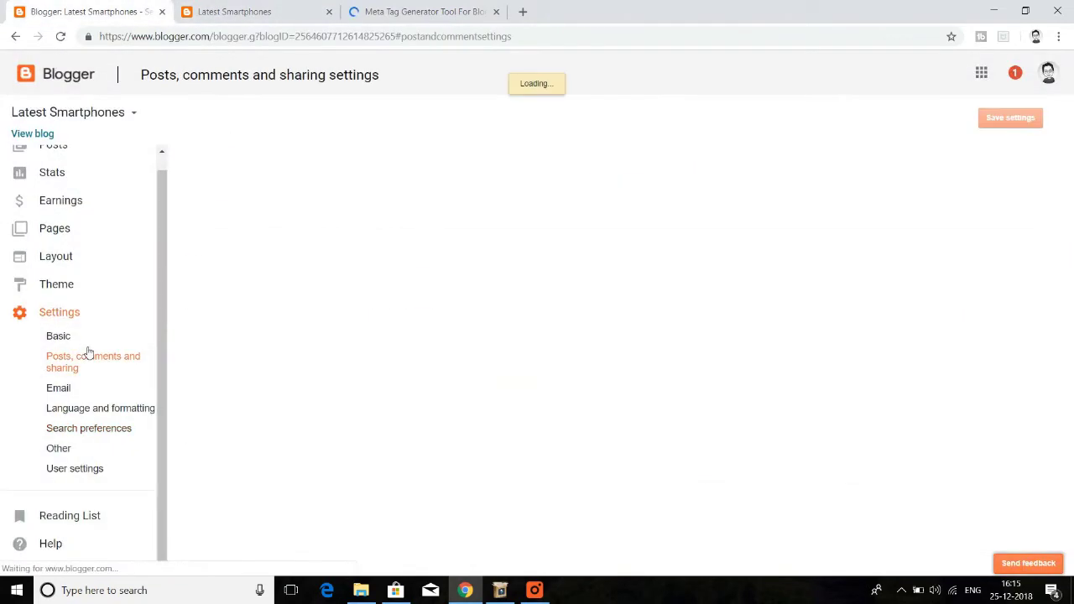
{"action": "left_click", "coordinate": [89, 344]}
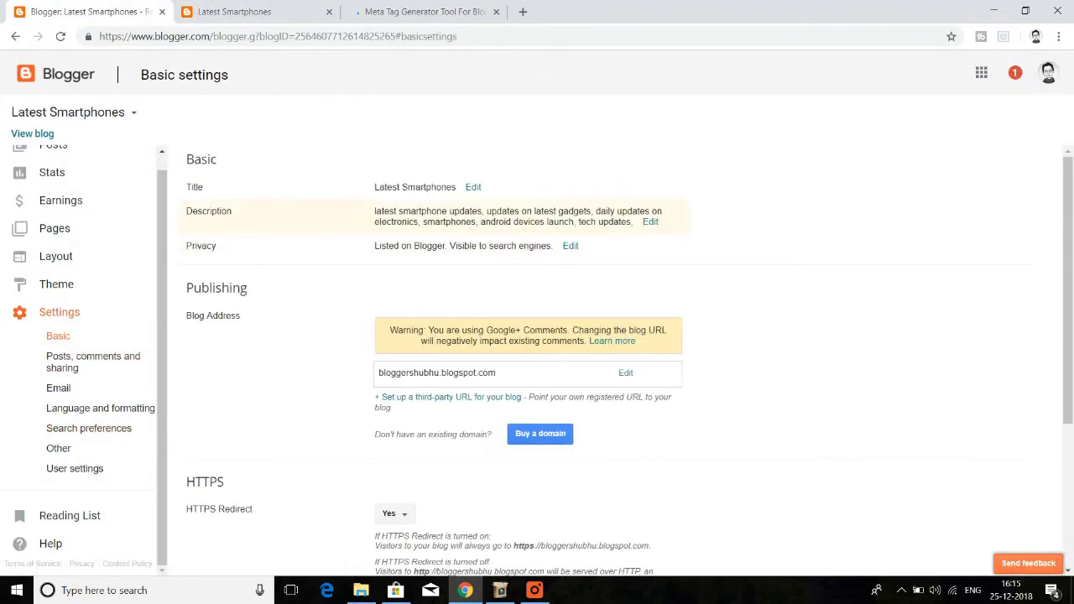
{"action": "left_click", "coordinate": [650, 223]}
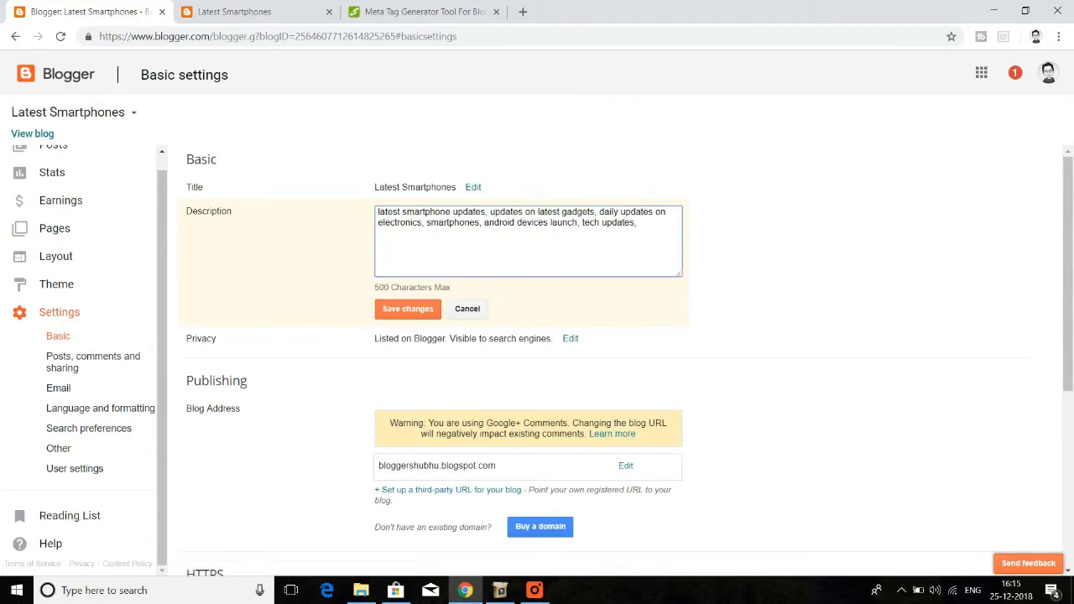
{"action": "left_click", "coordinate": [407, 308]}
{"action": "key", "text": "ctrl+a"}
{"action": "left_click", "coordinate": [679, 248]}
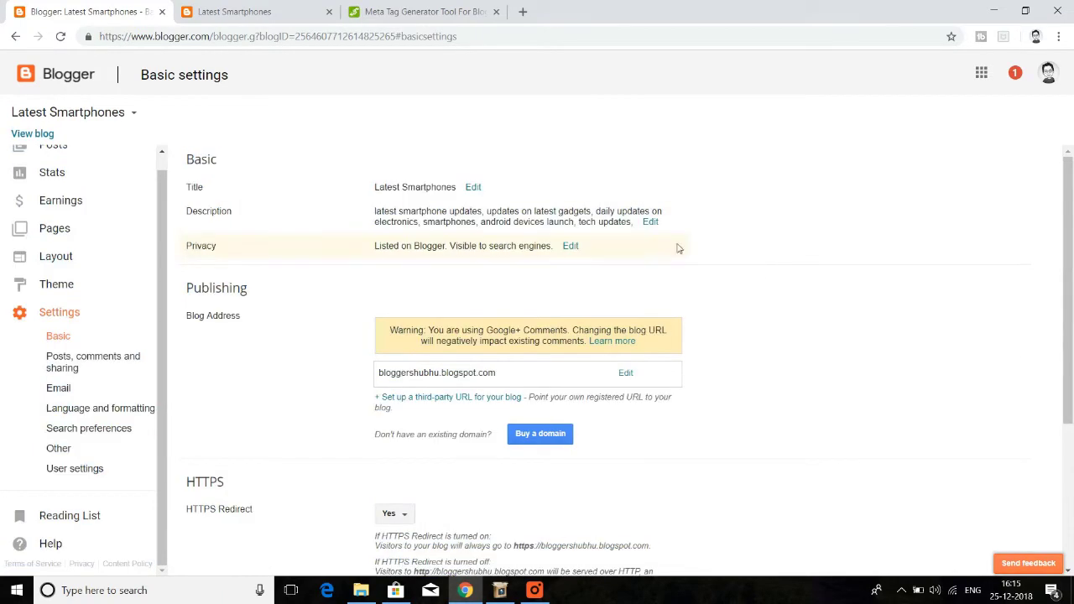
{"action": "left_click", "coordinate": [652, 223]}
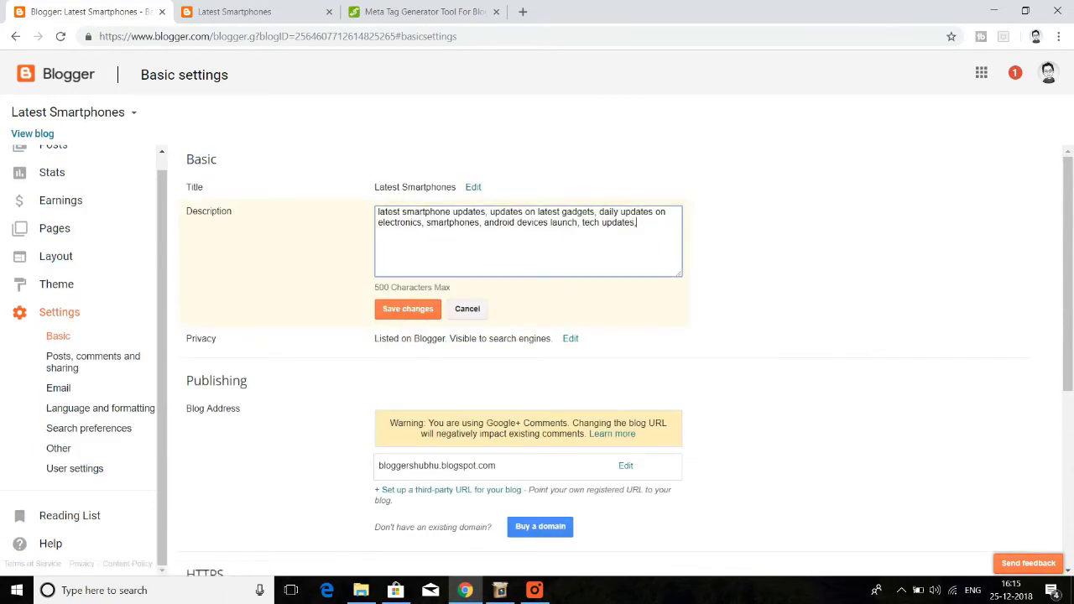
{"action": "key", "text": "ctrl+a"}
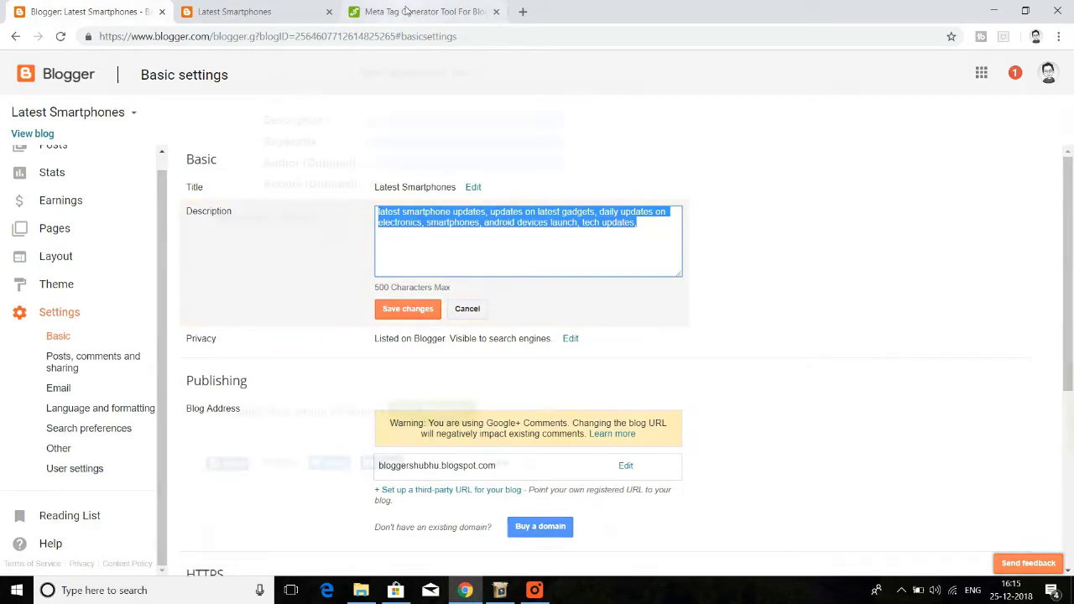
- Paste the blog description into the generator's Description field
{"action": "left_click", "coordinate": [424, 12]}
{"action": "left_click", "coordinate": [398, 121]}
{"action": "type", "text": "smartphones, android devices launch, tech updates,"}
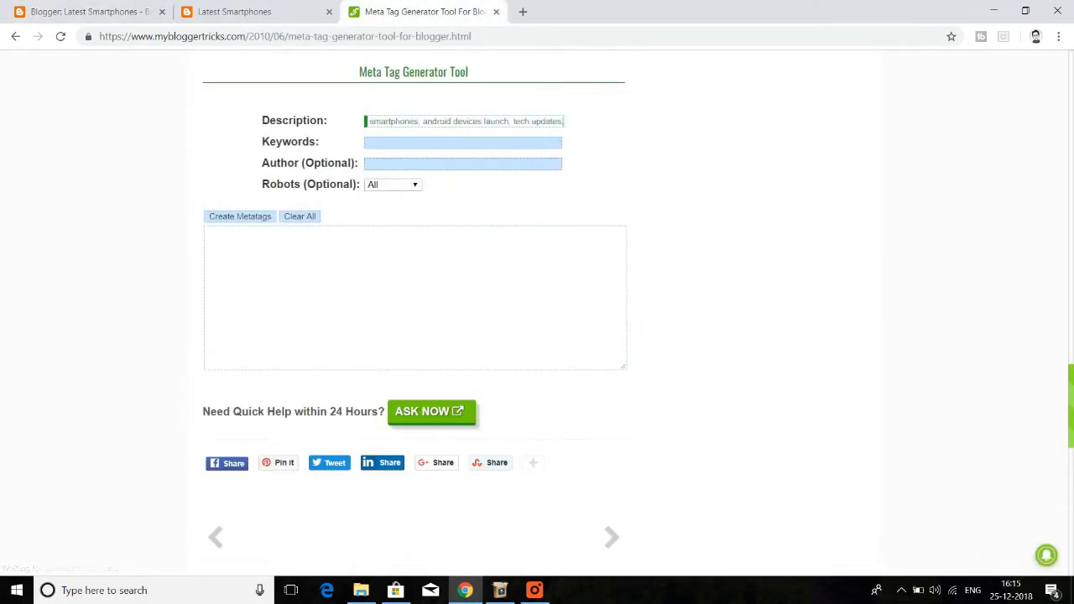
{"action": "key", "text": "Tab"}
{"action": "key", "text": "shift+Tab"}
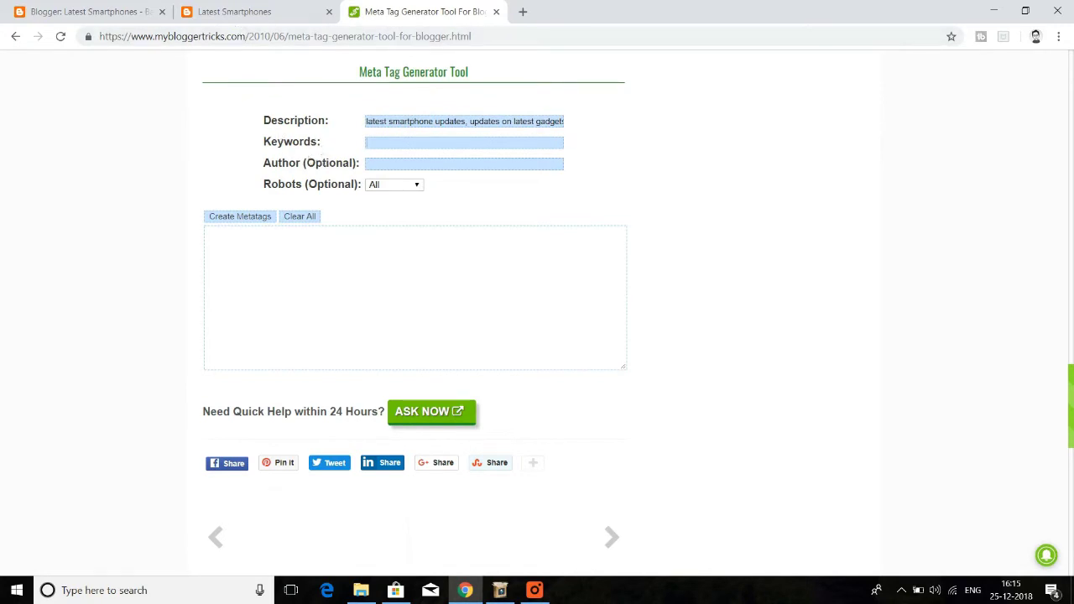
{"action": "key", "text": "ctrl+1"}
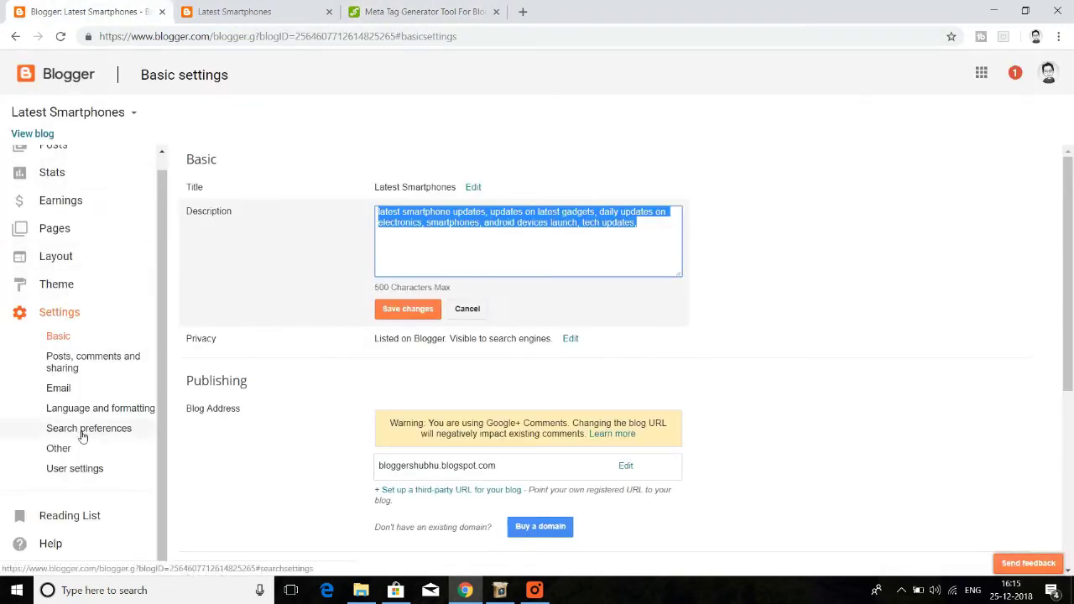
{"action": "left_click", "coordinate": [82, 432]}
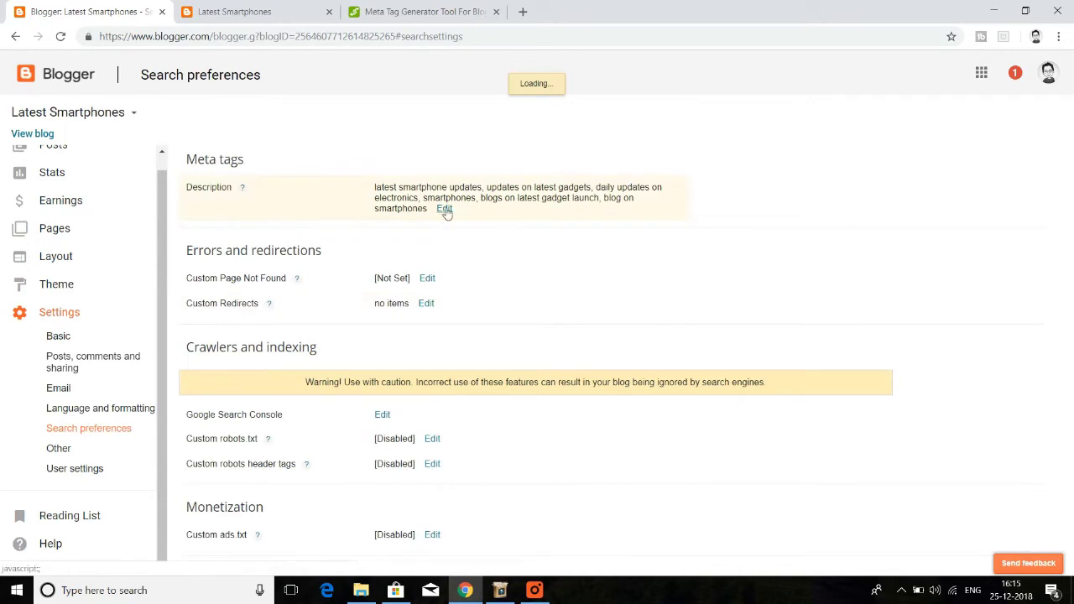
- Copy the Blogger meta search description into the generator's Keywords field and create the meta tags
{"action": "left_click", "coordinate": [444, 209]}
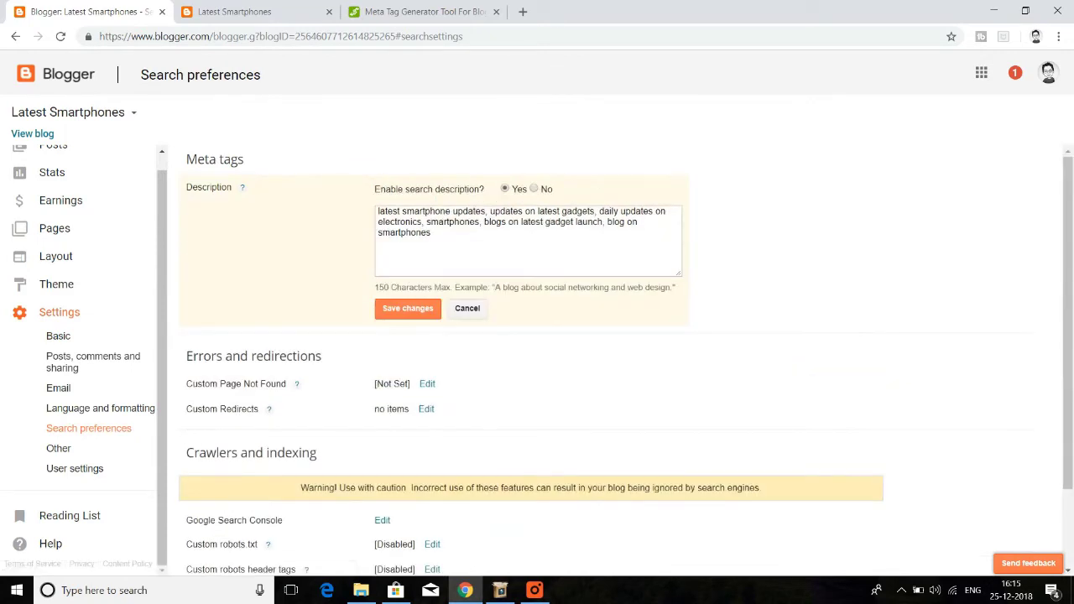
{"action": "key", "text": "ctrl+a"}
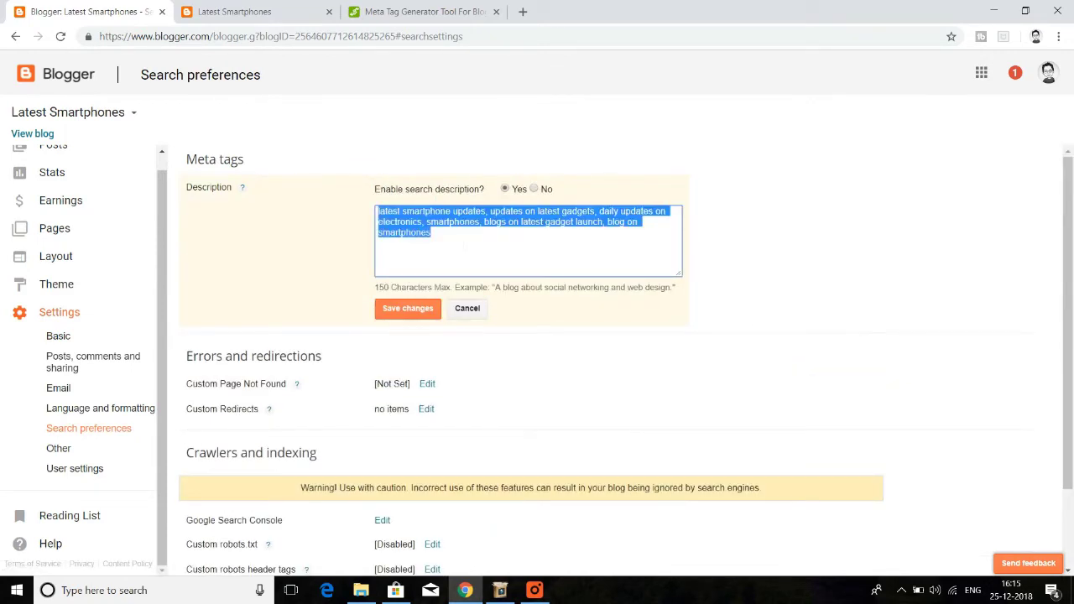
{"action": "key", "text": "ctrl+3"}
{"action": "left_click", "coordinate": [408, 142]}
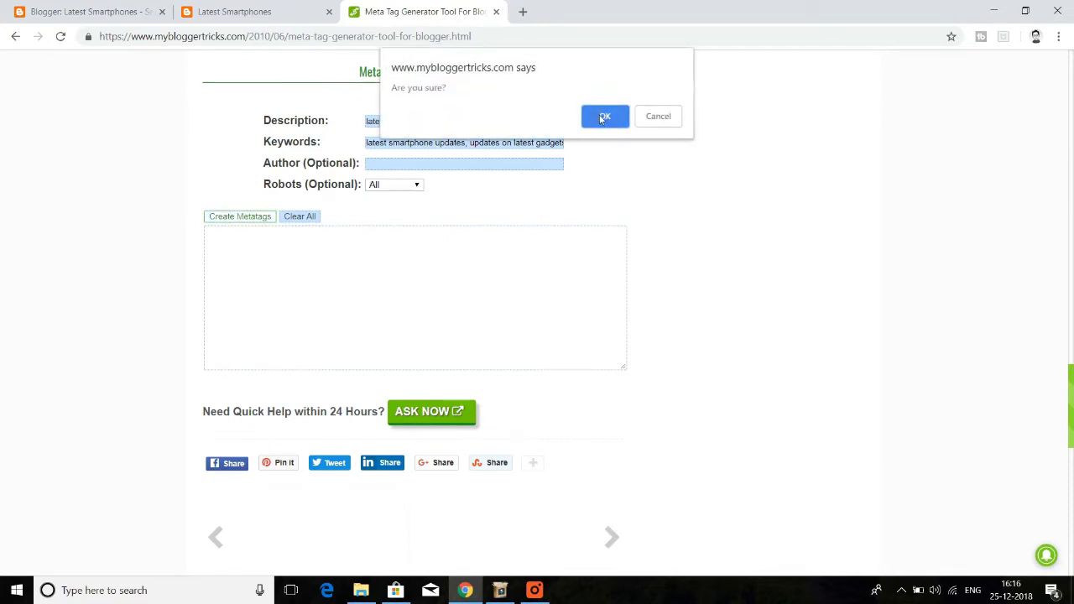
{"action": "left_click", "coordinate": [600, 117]}
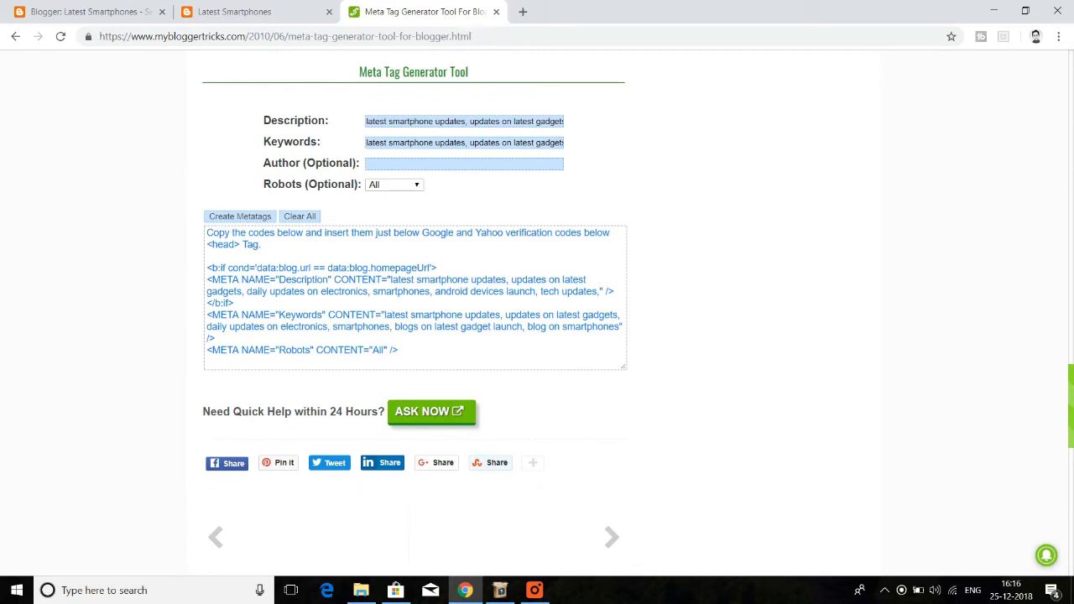
- Select and copy the generated Description, Keywords and Robots meta tag code
{"action": "left_click_drag", "start_coordinate": [207, 267], "coordinate": [400, 351]}
{"action": "key", "text": "ctrl+c"}
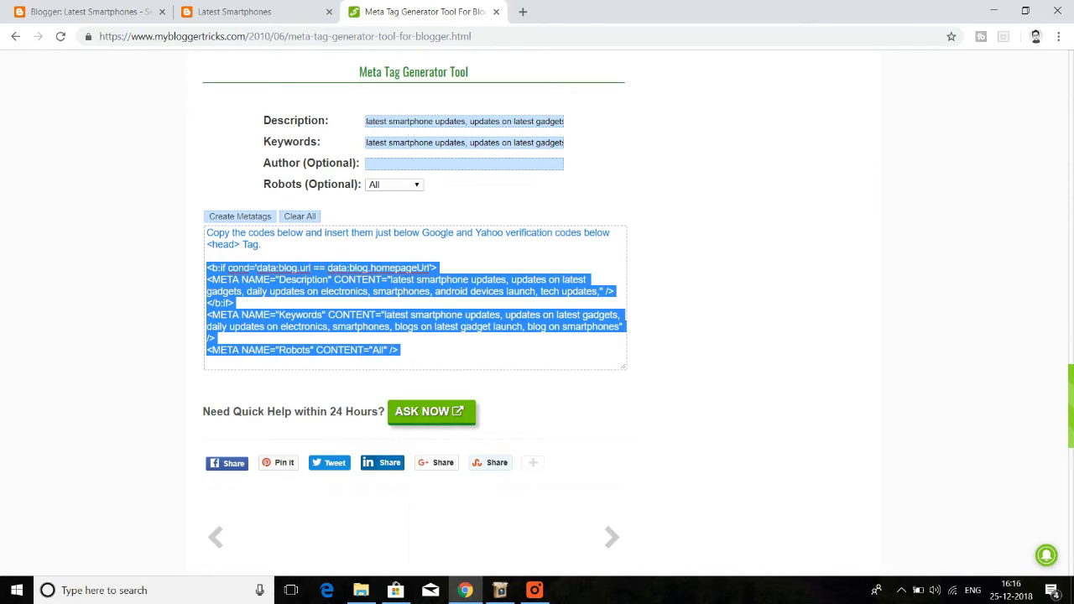
{"action": "key", "text": "Up"}
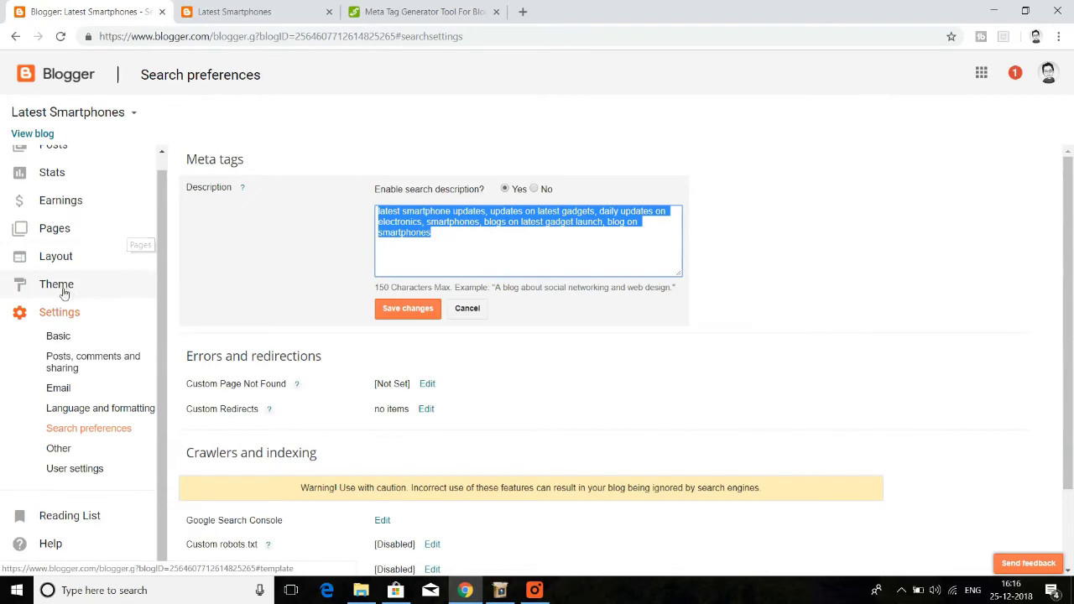
- Paste the generated meta tags on a new line right after <head> in the theme HTML
{"action": "left_click", "coordinate": [70, 288]}
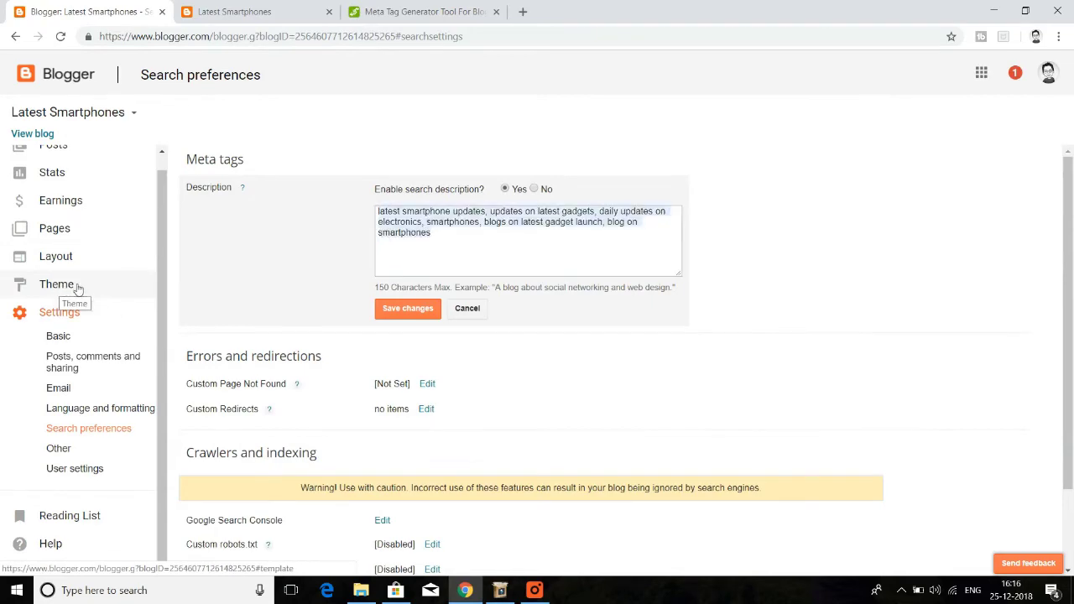
{"action": "left_click", "coordinate": [14, 37]}
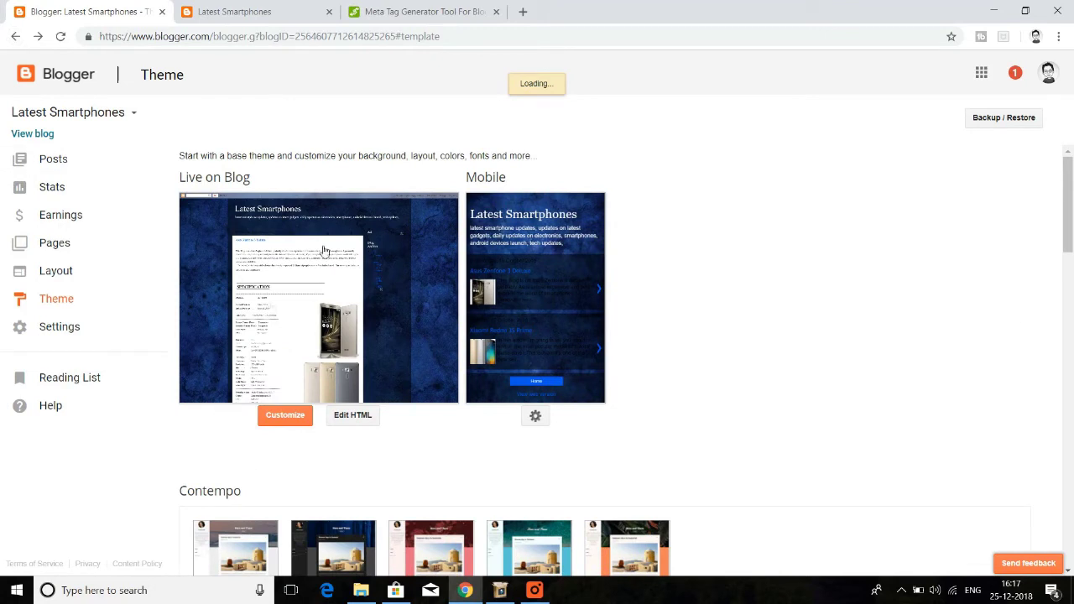
{"action": "left_click", "coordinate": [353, 415]}
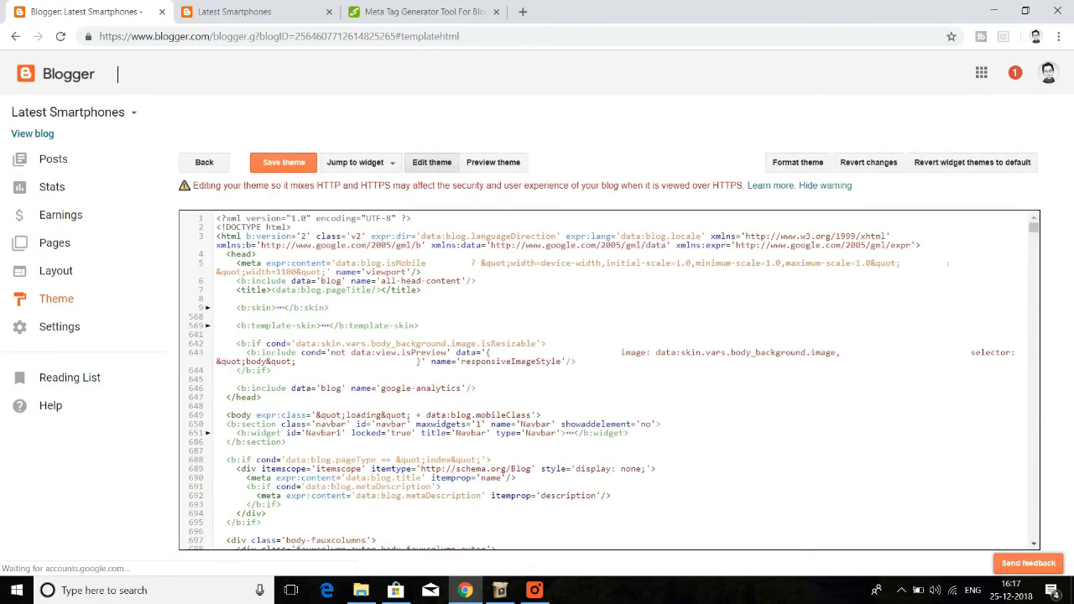
{"action": "key", "text": "shift+Home"}
{"action": "key", "text": "End"}
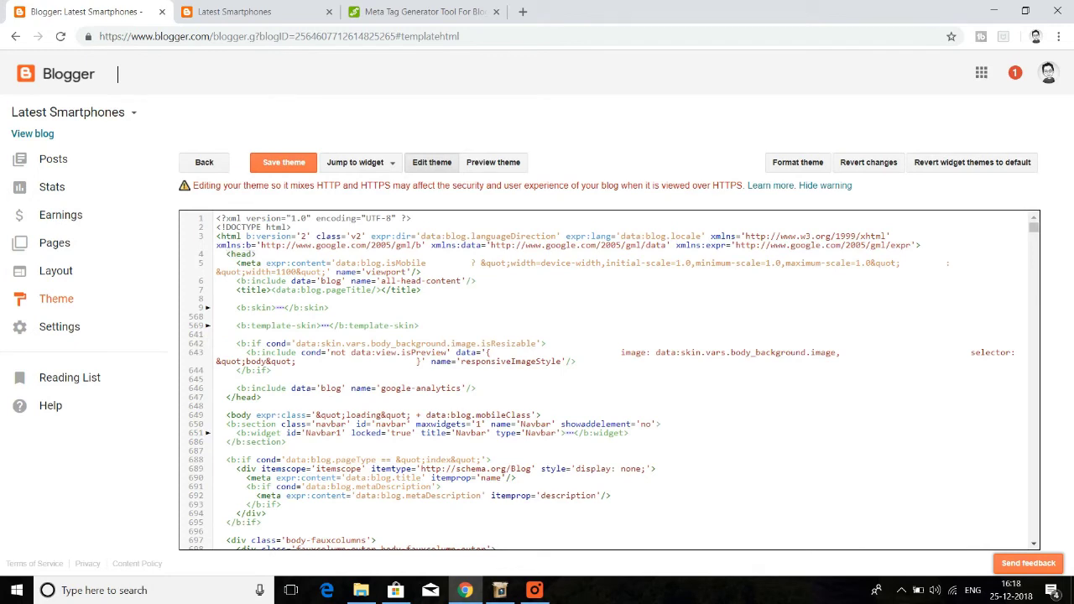
{"action": "key", "text": "Return"}
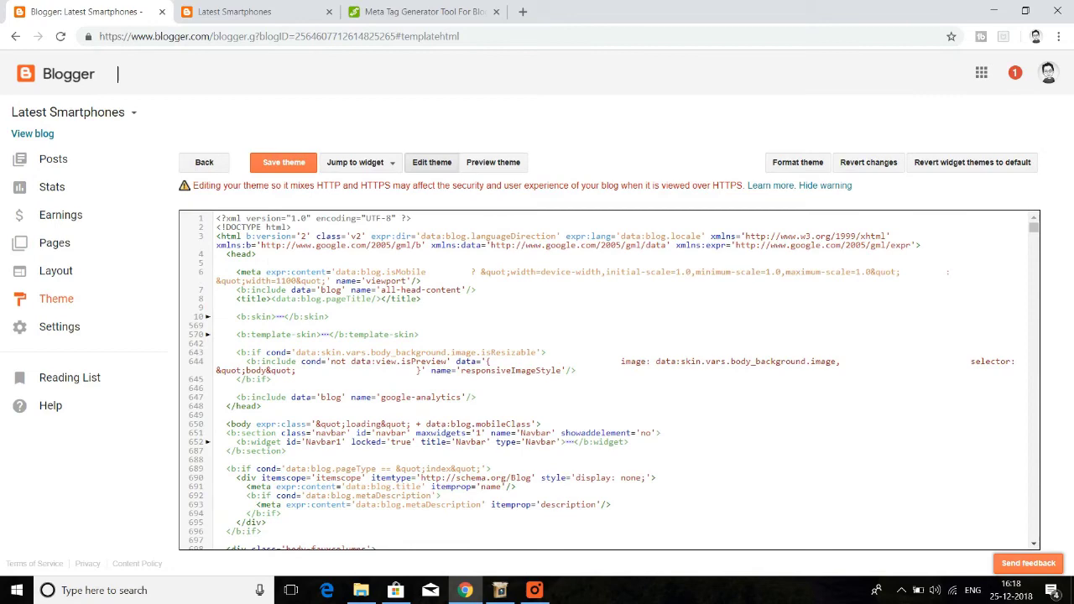
{"action": "key", "text": "ctrl+v"}
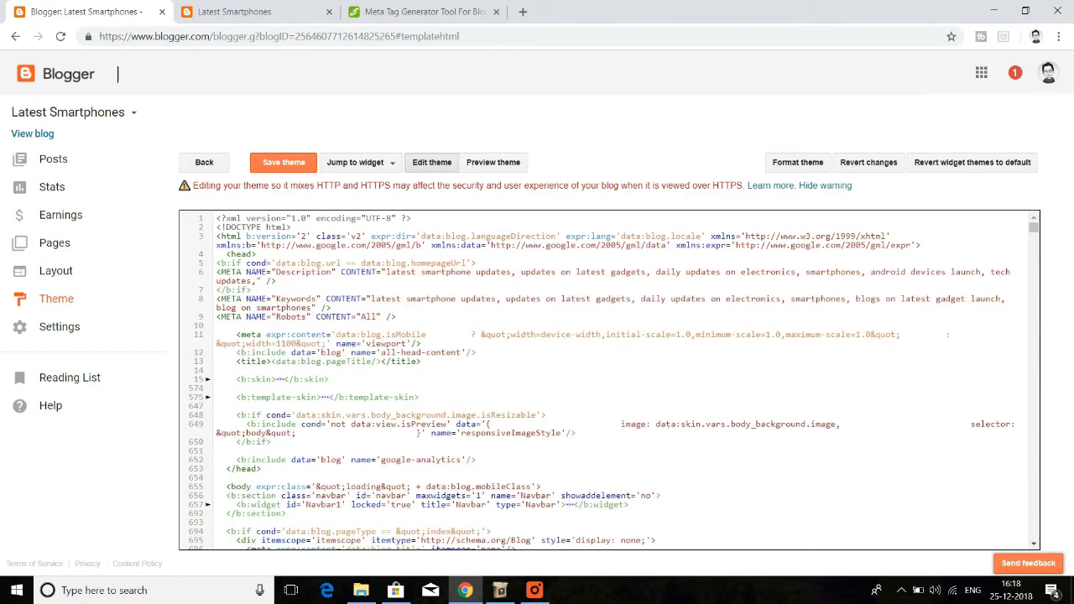
{"action": "mouse_move", "coordinate": [217, 262]}
{"action": "left_mouse_down"}
{"action": "mouse_move", "coordinate": [503, 281]}
{"action": "mouse_move", "coordinate": [335, 308]}
{"action": "mouse_move", "coordinate": [396, 316]}
{"action": "left_mouse_up"}
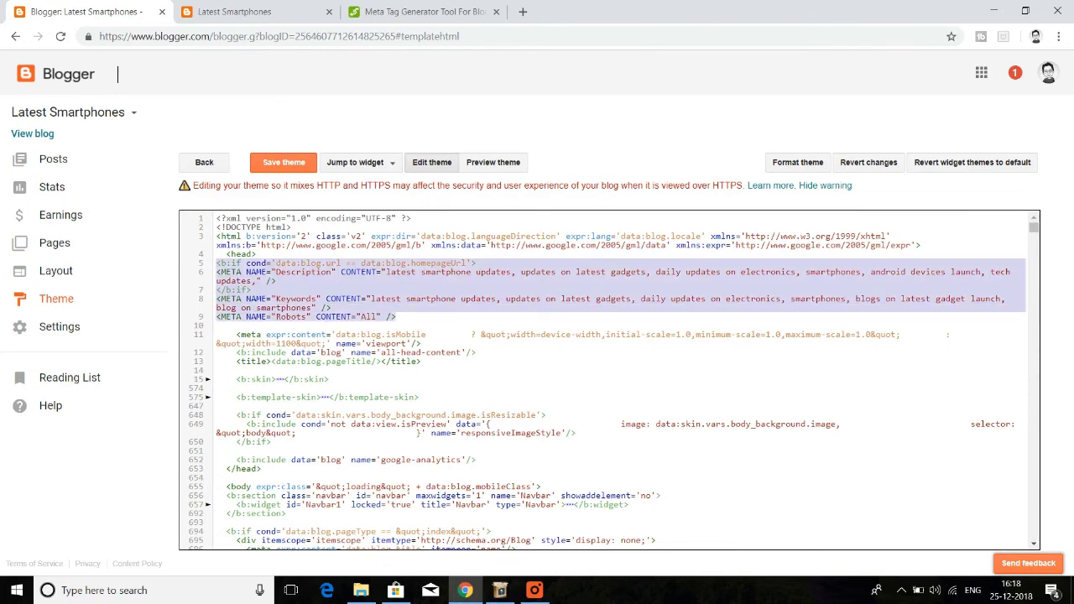
{"action": "key", "text": "Right"}
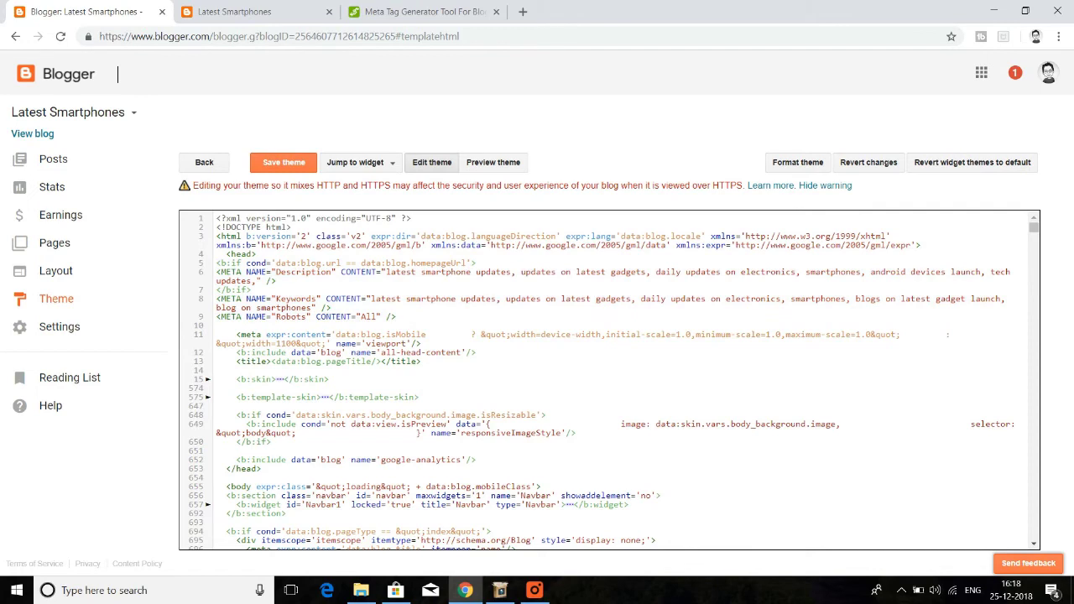
- Save the edited Blogger theme containing the new meta tags
{"action": "left_click", "coordinate": [287, 164]}
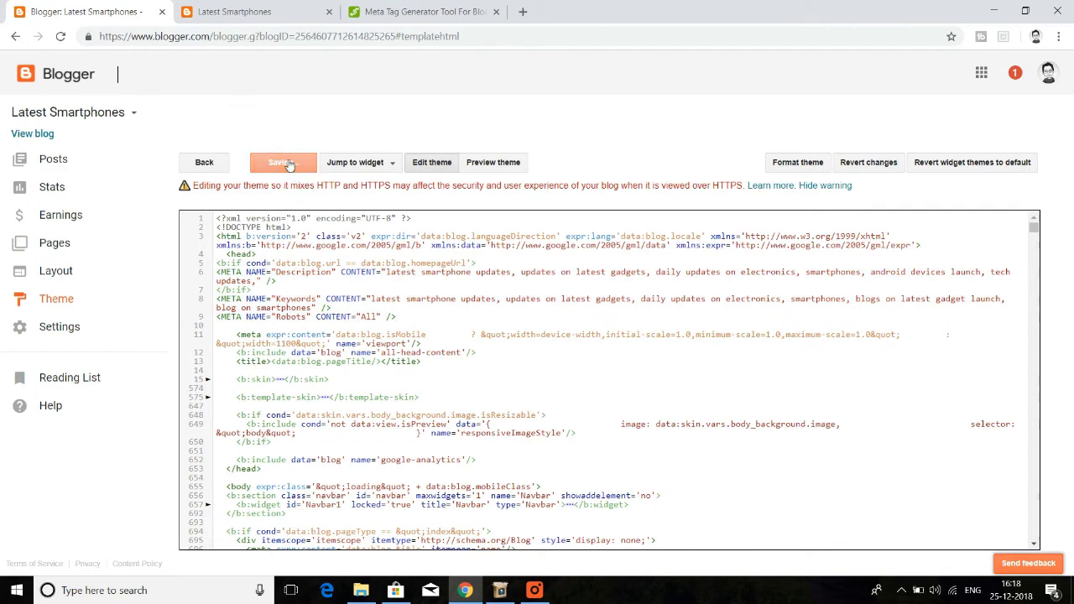